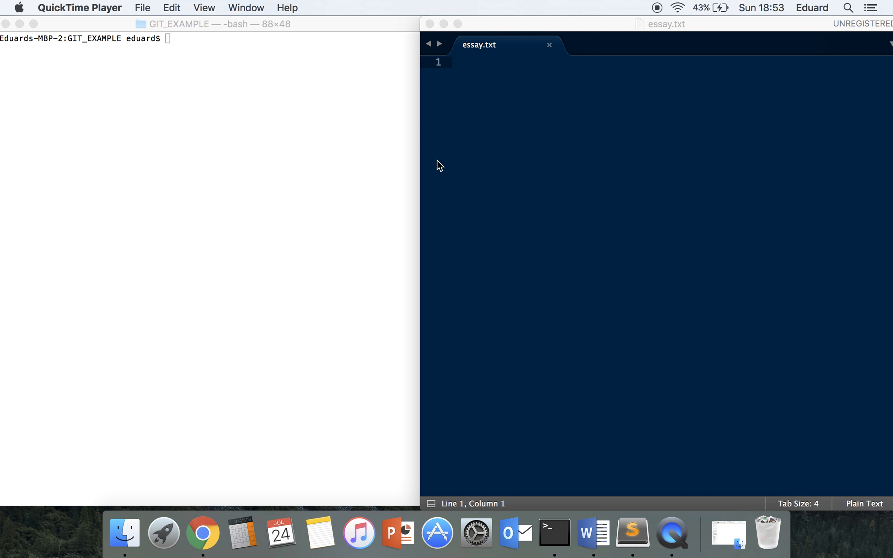
- Enter the text "This is my first GIT TUTORIAL!" in essay.txt and save the file
{"action": "left_click", "coordinate": [484, 147]}
{"action": "type", "text": "T"}
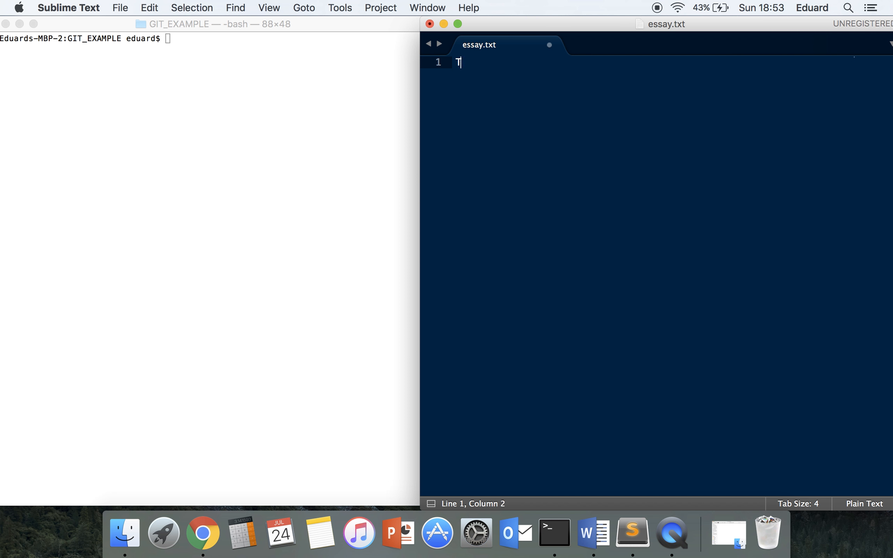
{"action": "type", "text": "his is my first GIT TUTORIAL!"}
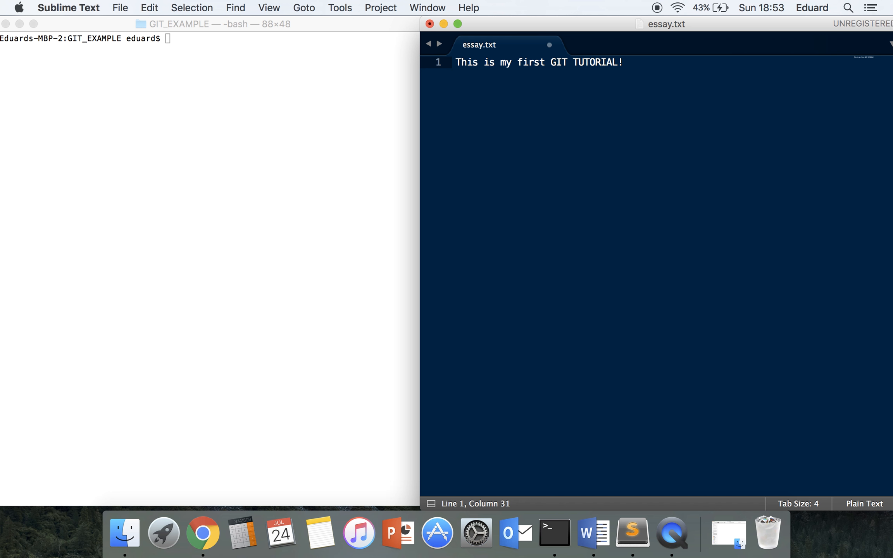
{"action": "key", "text": "super+s"}
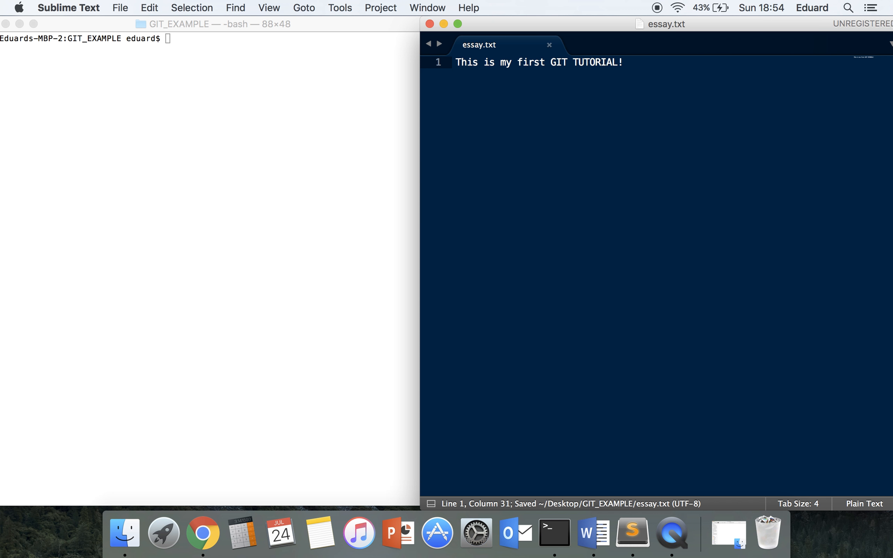
- Replace "GIT TUTORIAL" with lowercase "git tutorial" in essay.txt and save the file
{"action": "key", "text": "Left"}
{"action": "key", "text": "shift+Left"}
{"action": "key", "text": "shift+Left"}
{"action": "key", "text": "shift+Left"}
{"action": "key", "text": "shift+Left"}
{"action": "key", "text": "shift+Left"}
{"action": "key", "text": "shift+Left"}
{"action": "key", "text": "shift+Left"}
{"action": "key", "text": "shift+Left"}
{"action": "key", "text": "shift+Left"}
{"action": "key", "text": "shift+Left"}
{"action": "key", "text": "shift+Left"}
{"action": "key", "text": "shift+Left"}
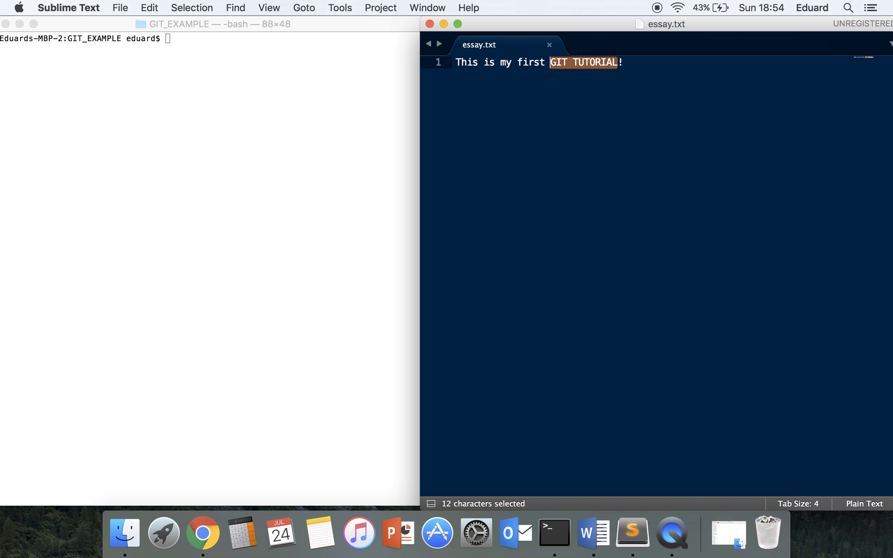
{"action": "type", "text": "git tu"}
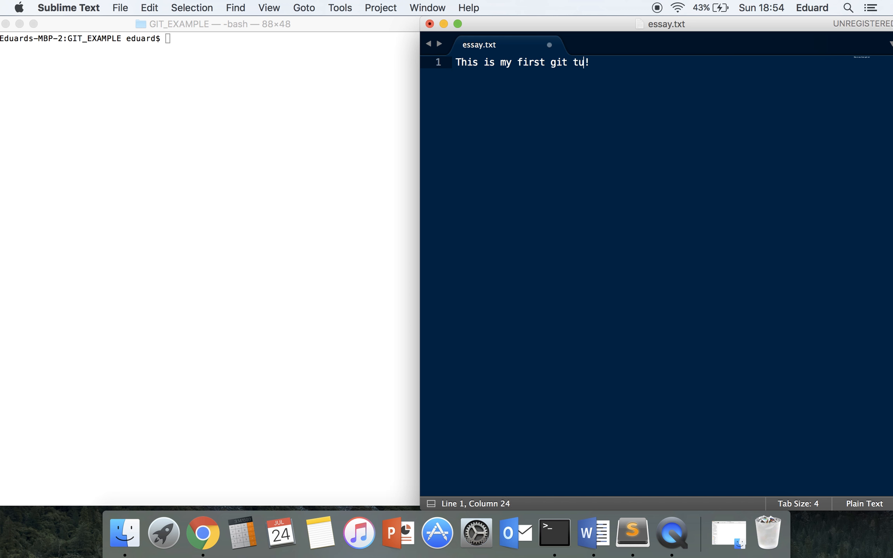
{"action": "type", "text": "tr"}
{"action": "key", "text": "BackSpace"}
{"action": "key", "text": "BackSpace"}
{"action": "type", "text": "turoa"}
{"action": "key", "text": "BackSpace"}
{"action": "key", "text": "BackSpace"}
{"action": "type", "text": "ial"}
{"action": "key", "text": "Left"}
{"action": "key", "text": "Left"}
{"action": "key", "text": "Left"}
{"action": "key", "text": "Left"}
{"action": "key", "text": "BackSpace"}
{"action": "type", "text": "o"}
{"action": "key", "text": "super+s"}
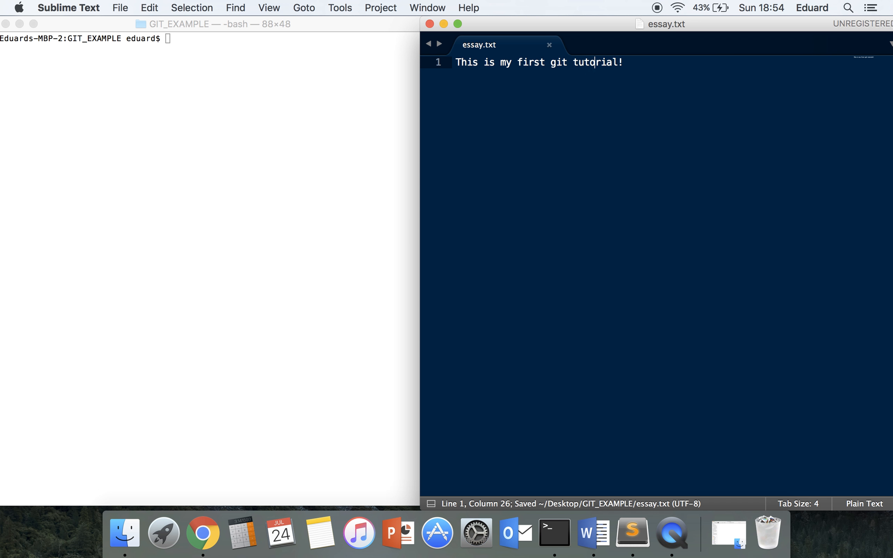
- Save a copy of the essay as essay_1.txt in the GIT_EXAMPLE folder and check the folder's files in Finder
{"action": "key", "text": "super+shift+s"}
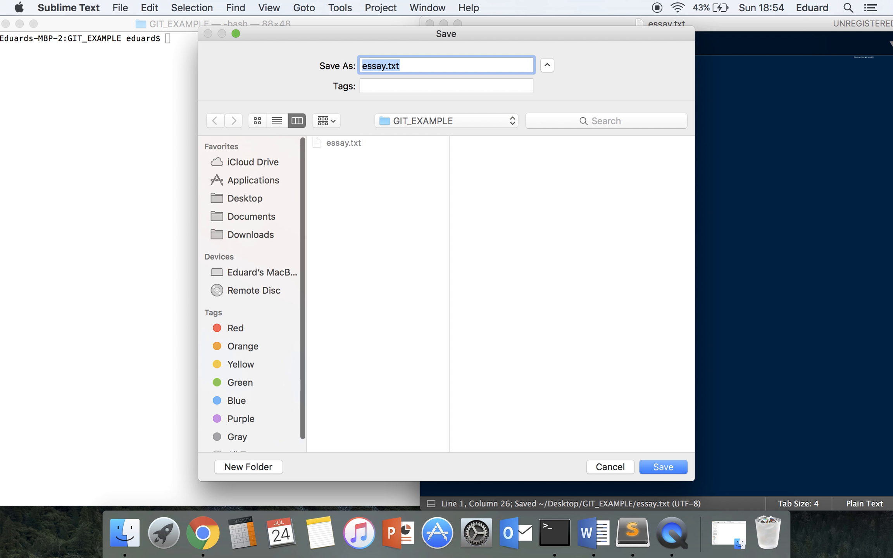
{"action": "left_click", "coordinate": [384, 69]}
{"action": "type", "text": "_"}
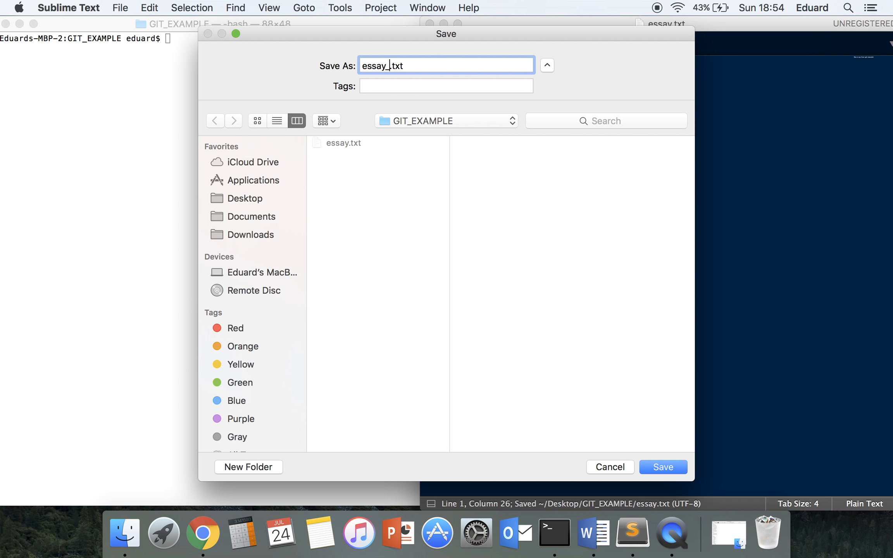
{"action": "type", "text": "1"}
{"action": "key", "text": "Return"}
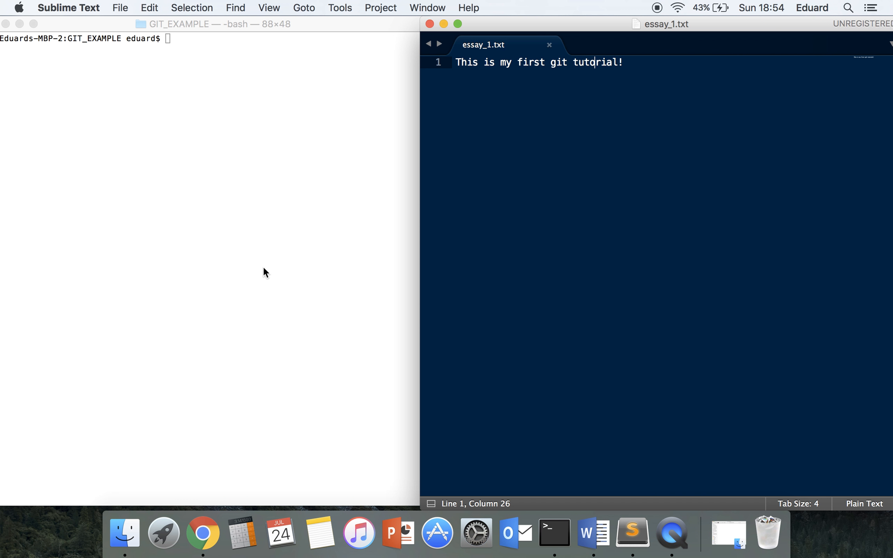
{"action": "left_click", "coordinate": [127, 539]}
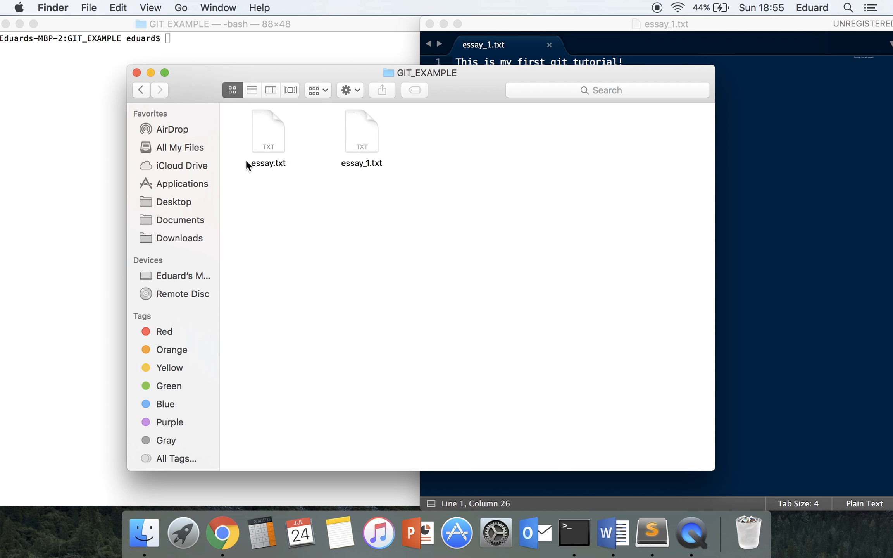
{"action": "left_click", "coordinate": [136, 73]}
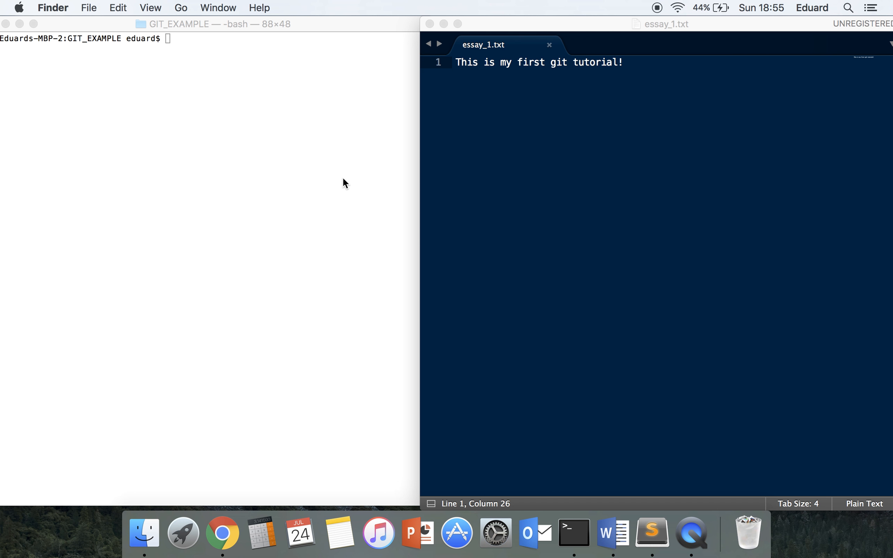
- Switch to Terminal and enter the command "brew install git" at the prompt without running it
{"action": "left_click", "coordinate": [257, 126]}
{"action": "type", "text": "git"}
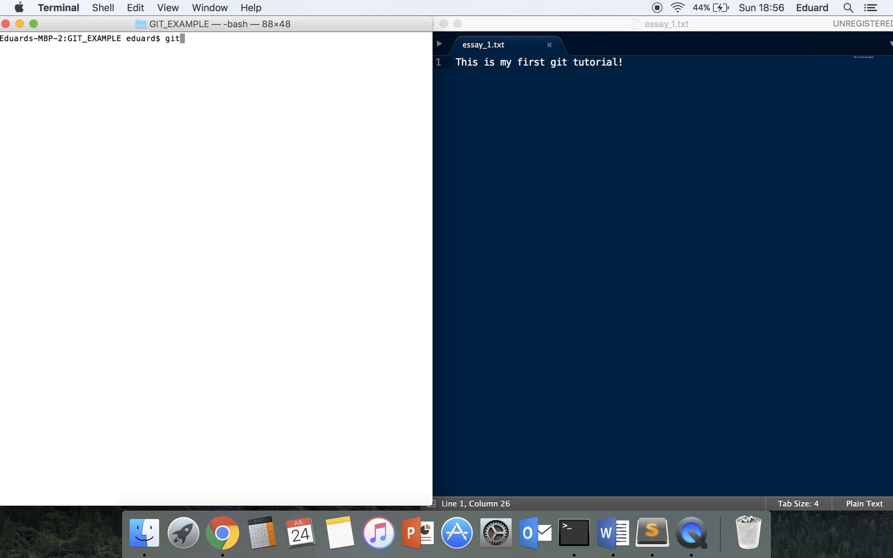
{"action": "key", "text": "BackSpace"}
{"action": "key", "text": "BackSpace"}
{"action": "key", "text": "BackSpace"}
{"action": "type", "text": "brew install git"}
- Switch to Chrome, search for "git downloads" and open the git-scm.com downloads page
{"action": "left_click", "coordinate": [222, 534]}
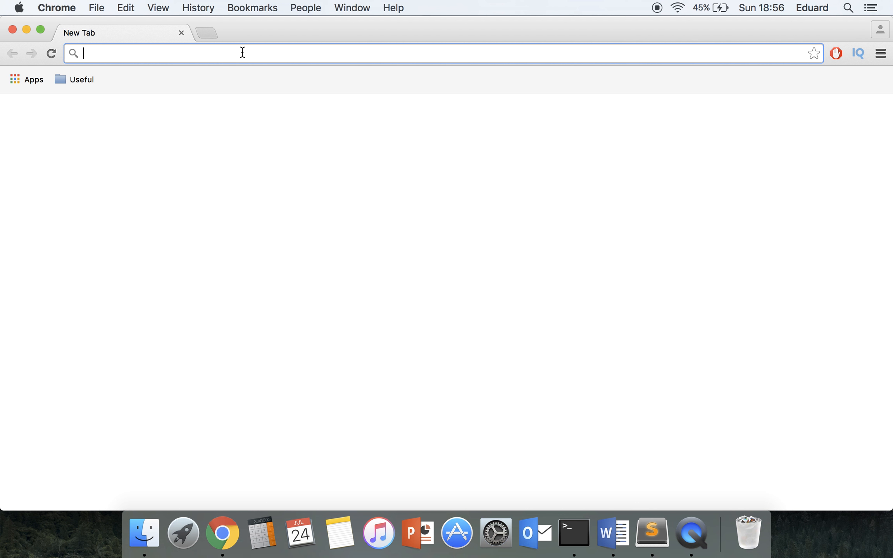
{"action": "type", "text": "git downl"}
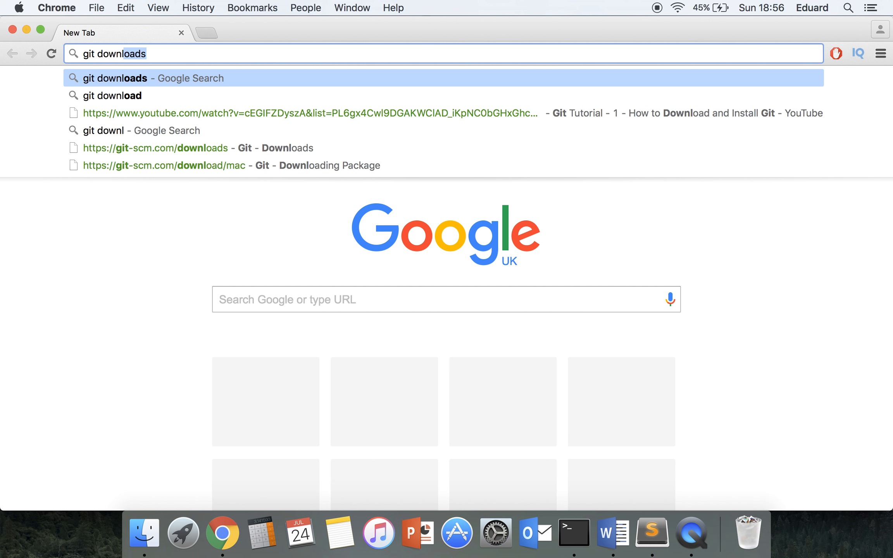
{"action": "key", "text": "Return"}
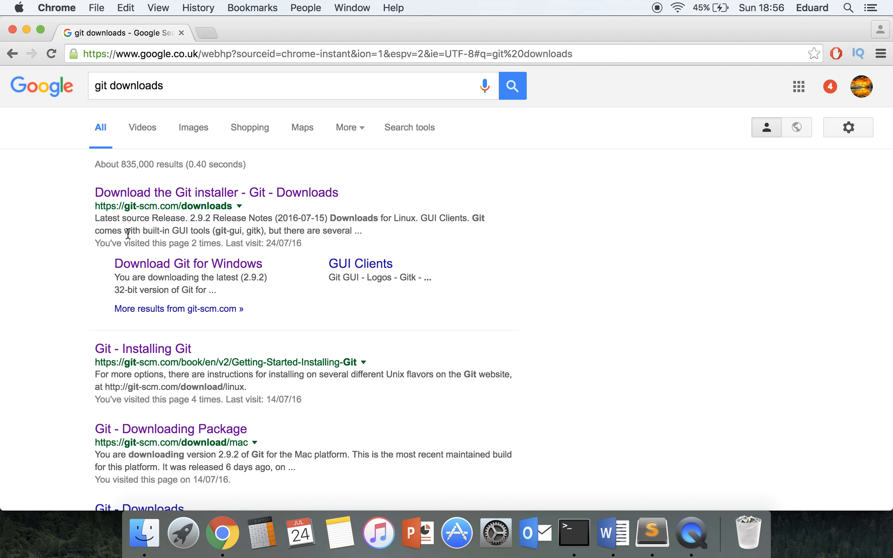
{"action": "triple_click", "coordinate": [103, 207]}
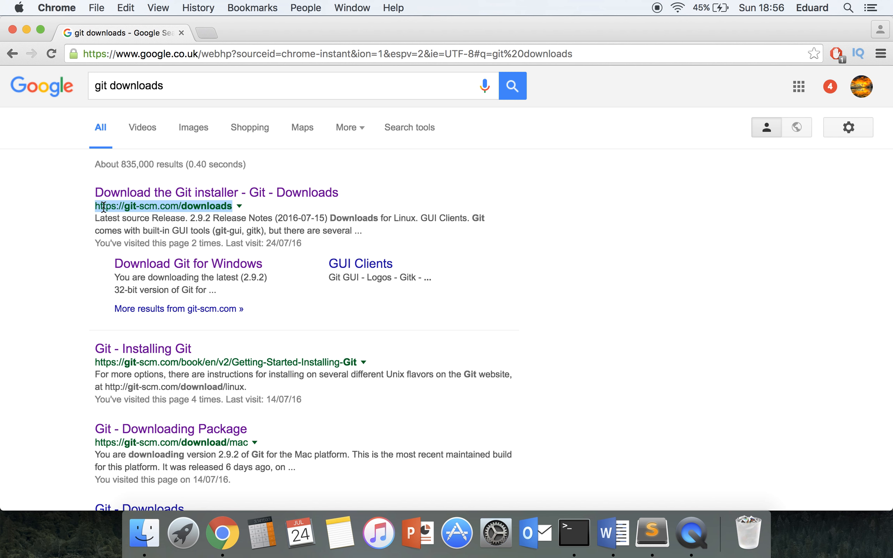
{"action": "left_click", "coordinate": [186, 192]}
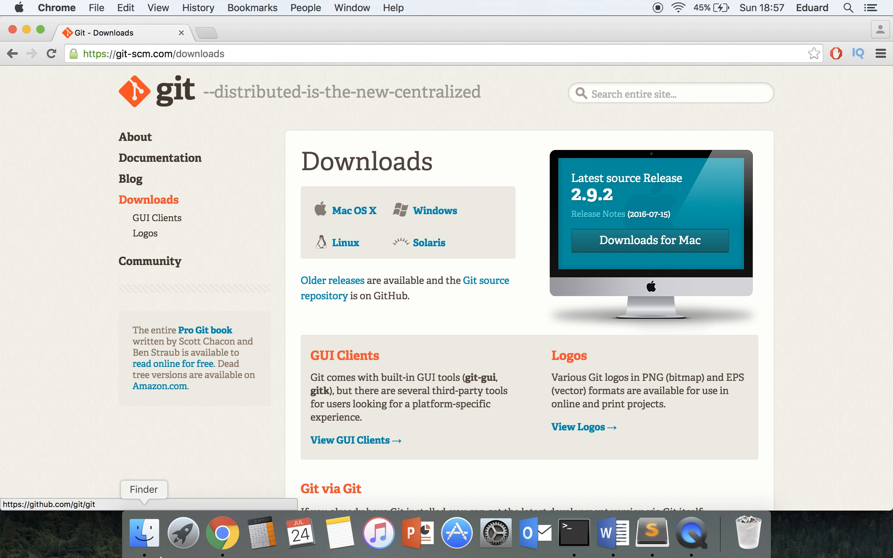
- Open git-2.9.2-intel-universal-mavericks.dmg from the Downloads folder in Finder and launch its .pkg installer
{"action": "left_click", "coordinate": [145, 538]}
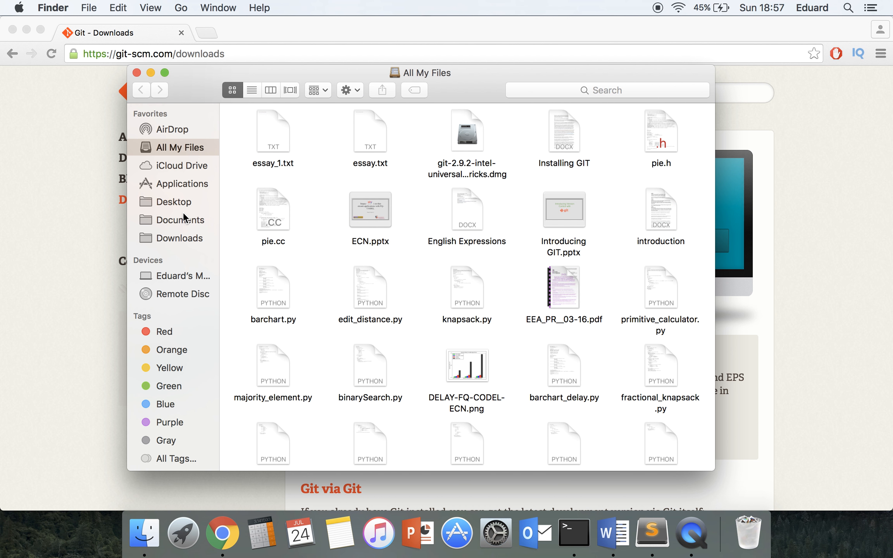
{"action": "left_click", "coordinate": [173, 237]}
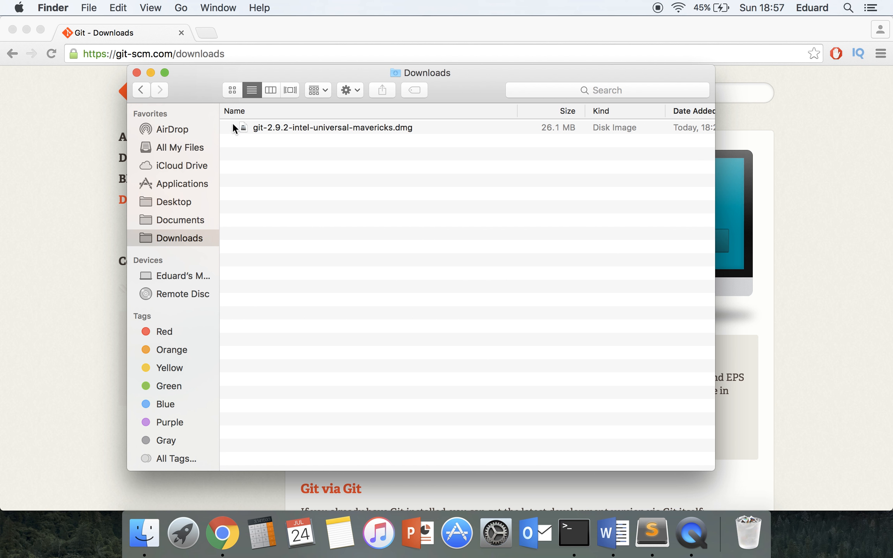
{"action": "double_click", "coordinate": [306, 128]}
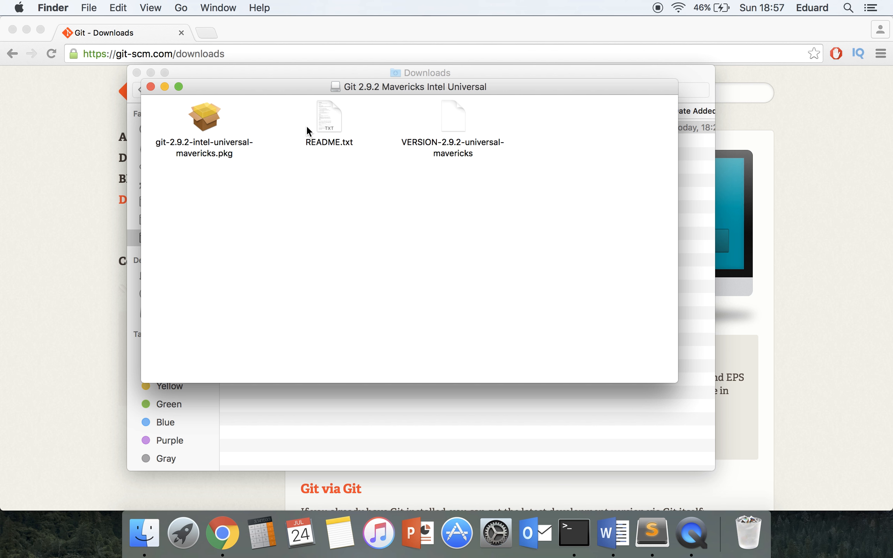
{"action": "double_click", "coordinate": [200, 138]}
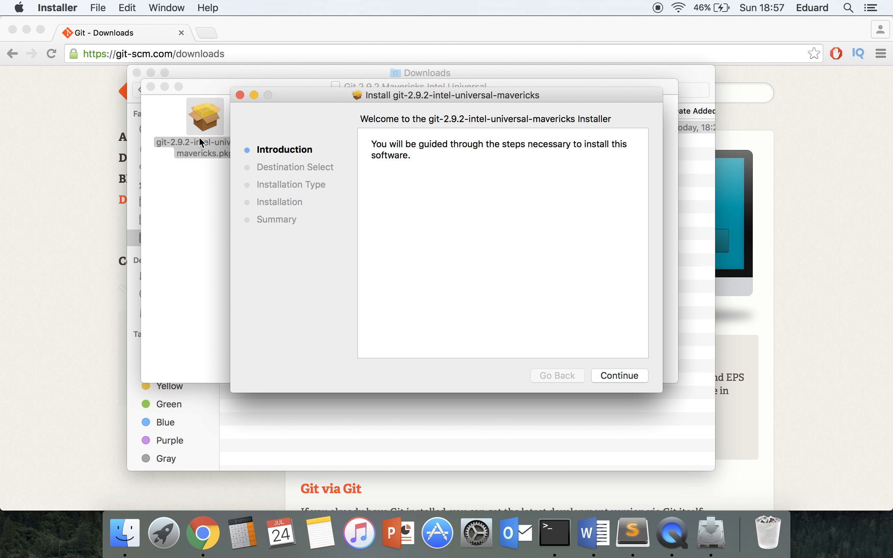
- Run the standard Git installation, authorise it with the account password, and close the installer when it finishes
{"action": "left_click", "coordinate": [621, 375]}
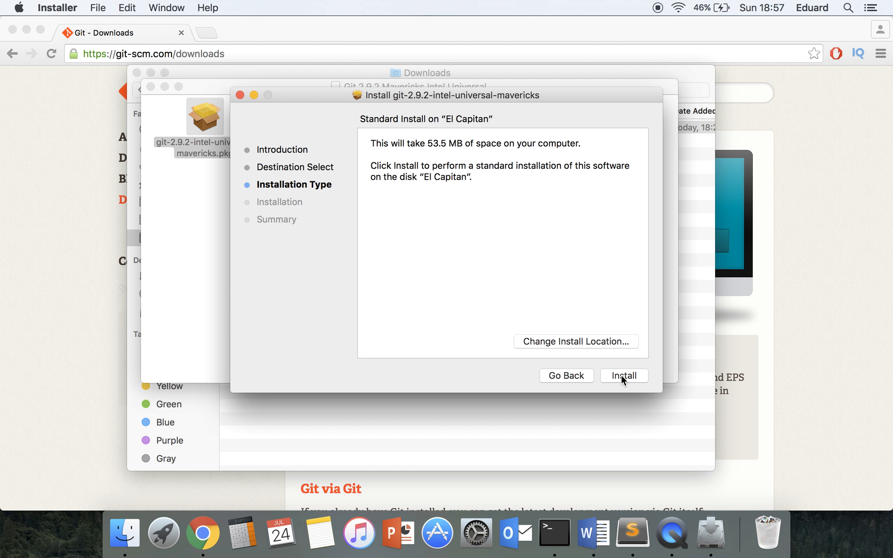
{"action": "left_click", "coordinate": [615, 374]}
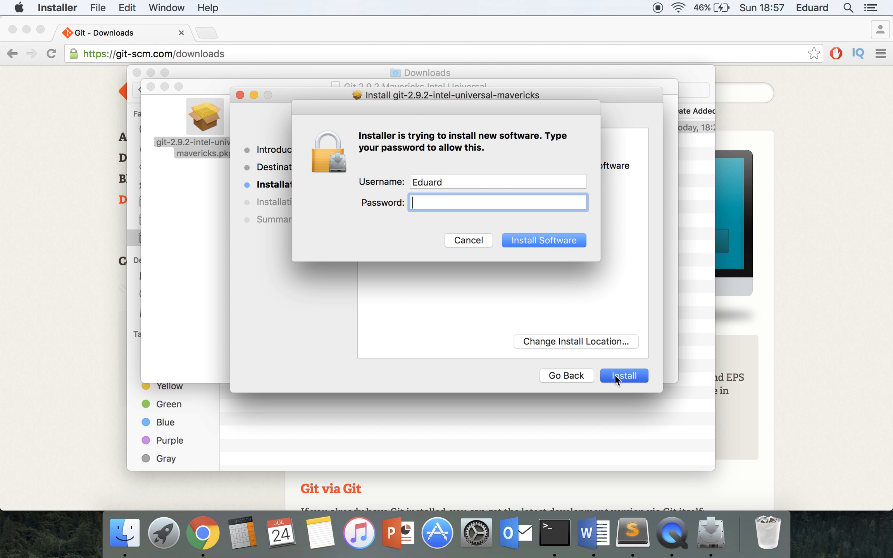
{"action": "type", "text": "•••••••••"}
{"action": "key", "text": "Return"}
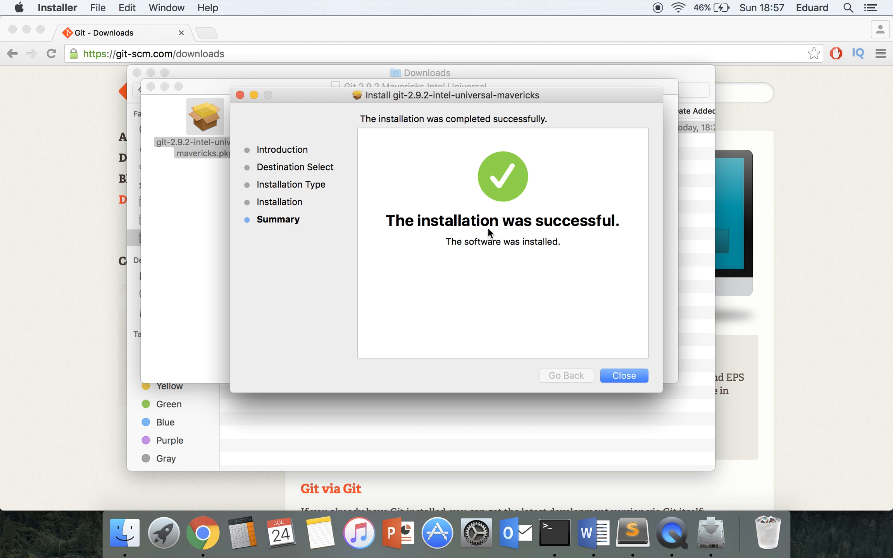
{"action": "left_click", "coordinate": [632, 376]}
- Close the Git disk image, Downloads and browser windows and return to Terminal
{"action": "left_click", "coordinate": [151, 87]}
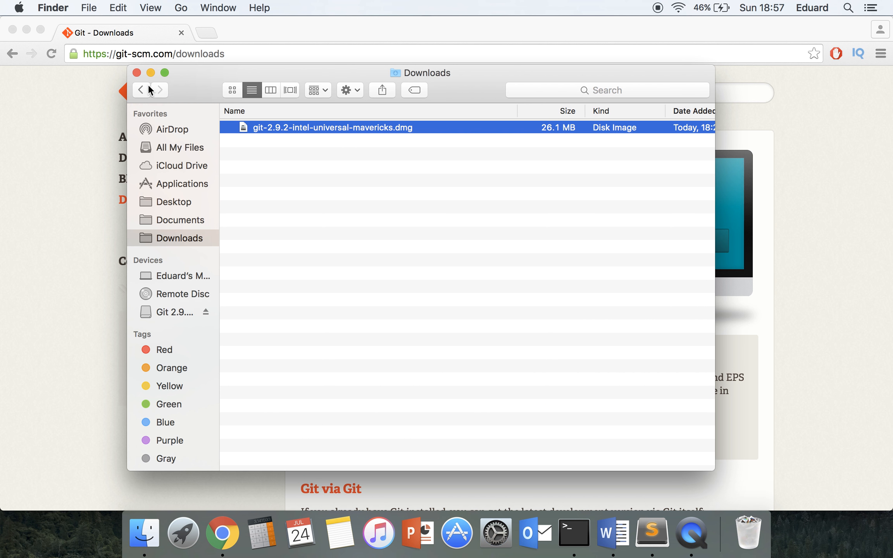
{"action": "left_click", "coordinate": [137, 73]}
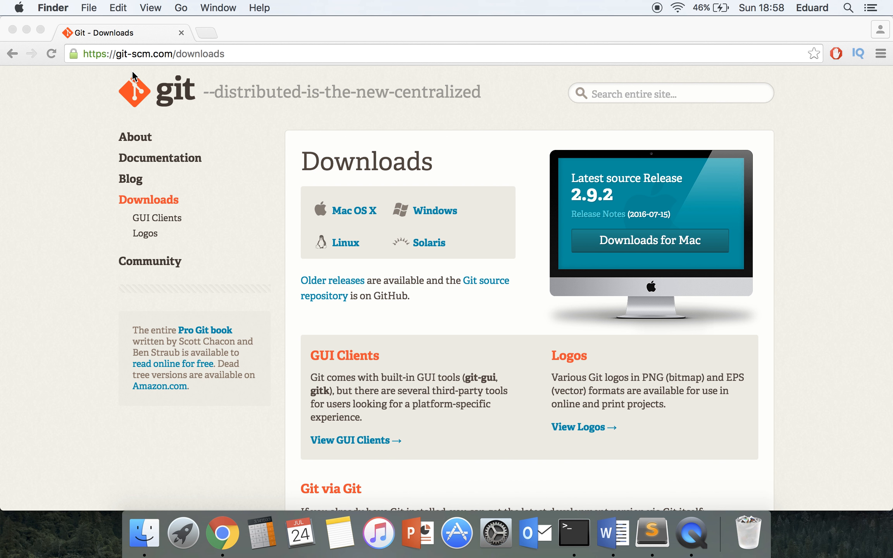
{"action": "left_click", "coordinate": [10, 30]}
{"action": "left_click", "coordinate": [306, 164]}
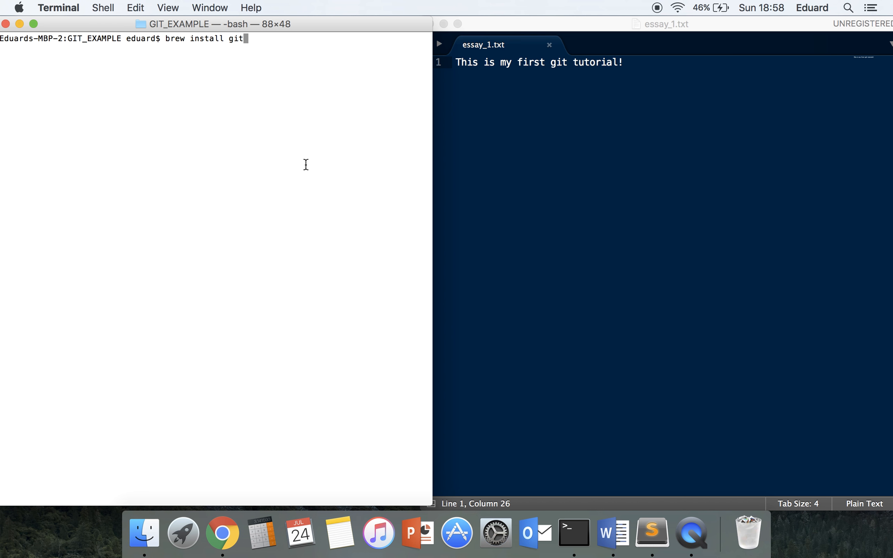
- Replace the pending brew command with "git --version" and run it to check the installed Git version
{"action": "key", "text": "BackSpace"}
{"action": "key", "text": "BackSpace"}
{"action": "key", "text": "BackSpace"}
{"action": "key", "text": "BackSpace"}
{"action": "key", "text": "BackSpace"}
{"action": "key", "text": "BackSpace"}
{"action": "key", "text": "BackSpace"}
{"action": "key", "text": "BackSpace"}
{"action": "key", "text": "BackSpace"}
{"action": "key", "text": "BackSpace"}
{"action": "key", "text": "BackSpace"}
{"action": "key", "text": "BackSpace"}
{"action": "key", "text": "BackSpace"}
{"action": "key", "text": "BackSpace"}
{"action": "key", "text": "BackSpace"}
{"action": "key", "text": "BackSpace"}
{"action": "type", "text": "git --version"}
{"action": "key", "text": "Return"}
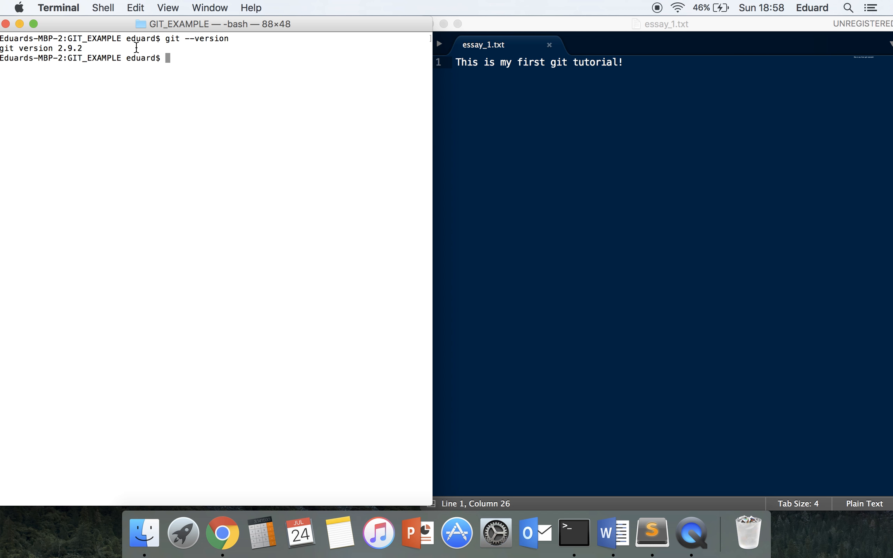
{"action": "double_click", "coordinate": [66, 47]}
- Run "git" without arguments to list its usage and common commands
{"action": "left_click", "coordinate": [144, 74]}
{"action": "type", "text": "git"}
{"action": "key", "text": "Return"}
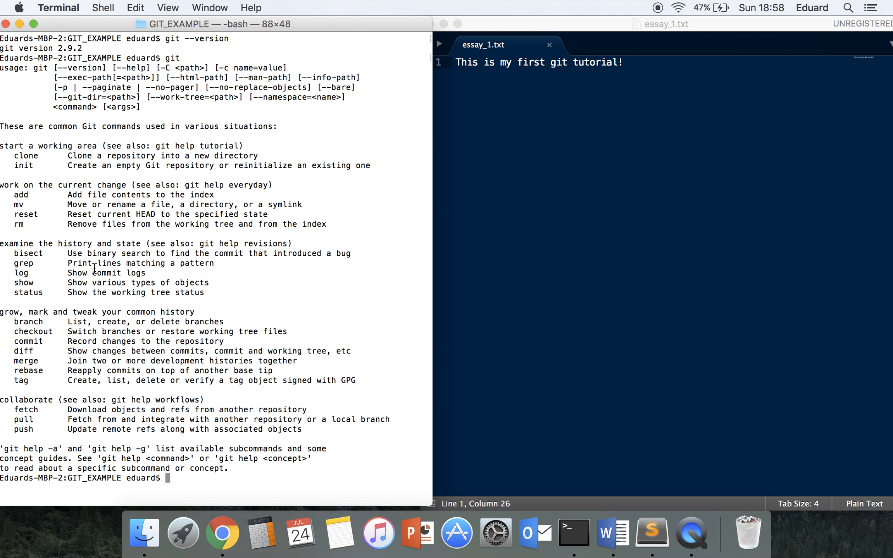
- Open the Git manual page with the command "man git"
{"action": "type", "text": "man g"}
{"action": "type", "text": "i"}
{"action": "key", "text": "Return"}
{"action": "key", "text": "Up"}
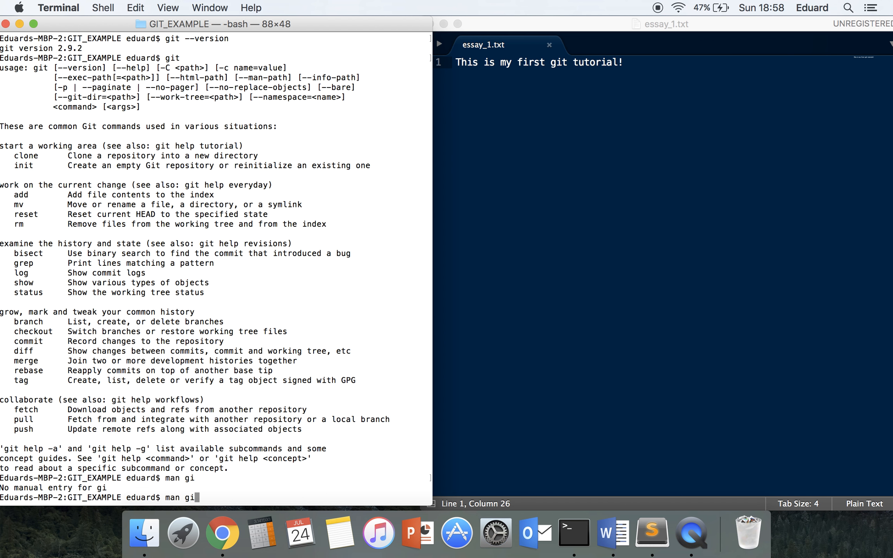
{"action": "type", "text": "t"}
{"action": "key", "text": "Return"}
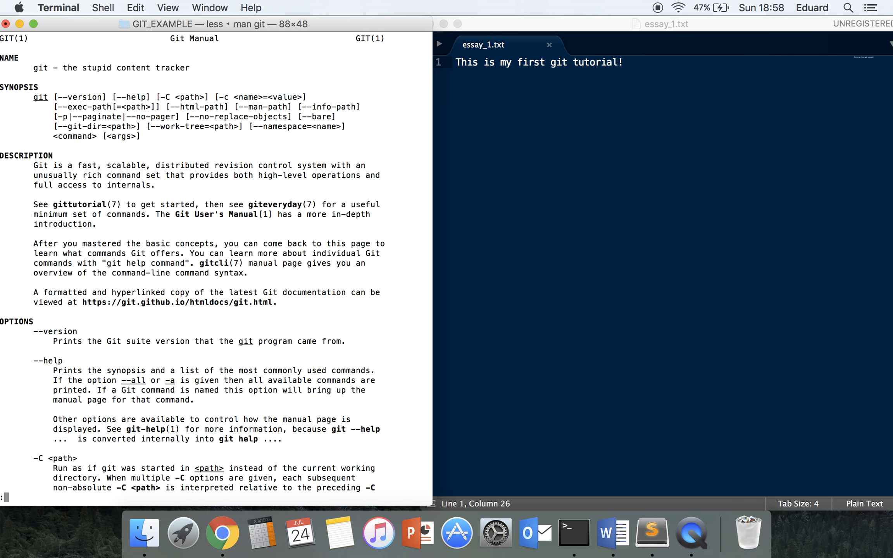